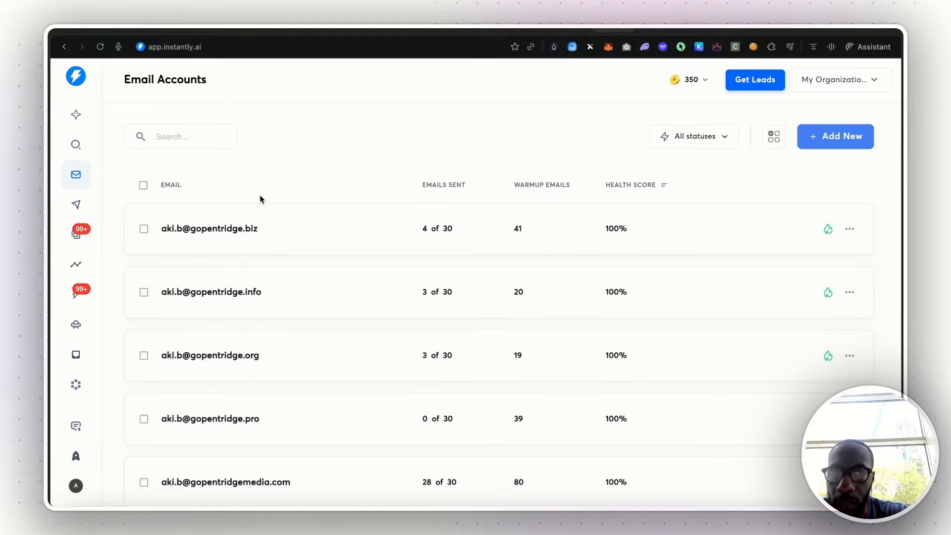
Start a done-for-you Google email setup and search for new domains based on pentridgemedia
left_click(835, 147)
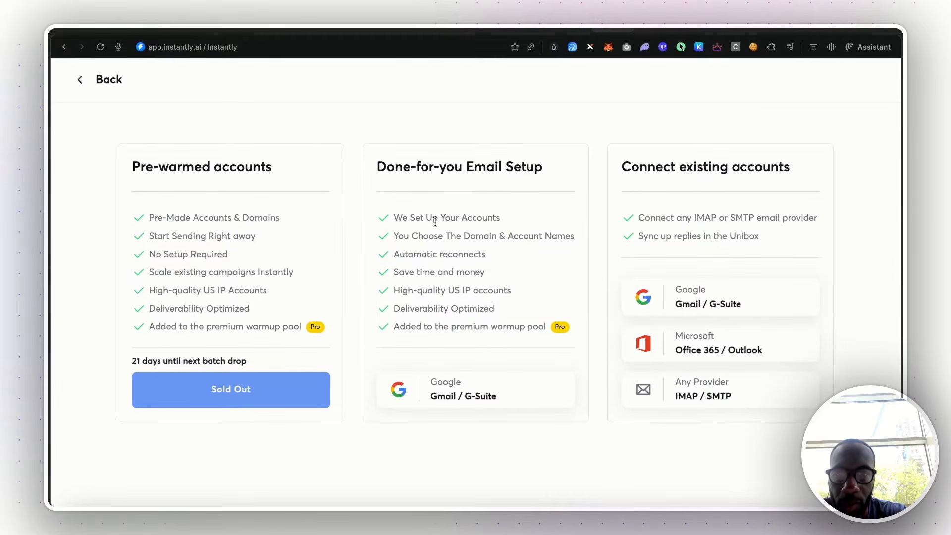
left_click(469, 398)
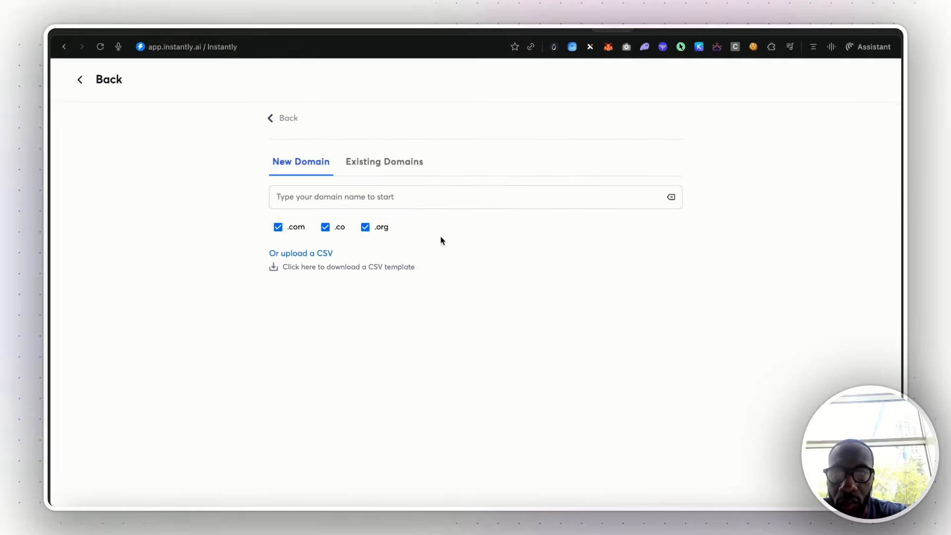
left_click(426, 199)
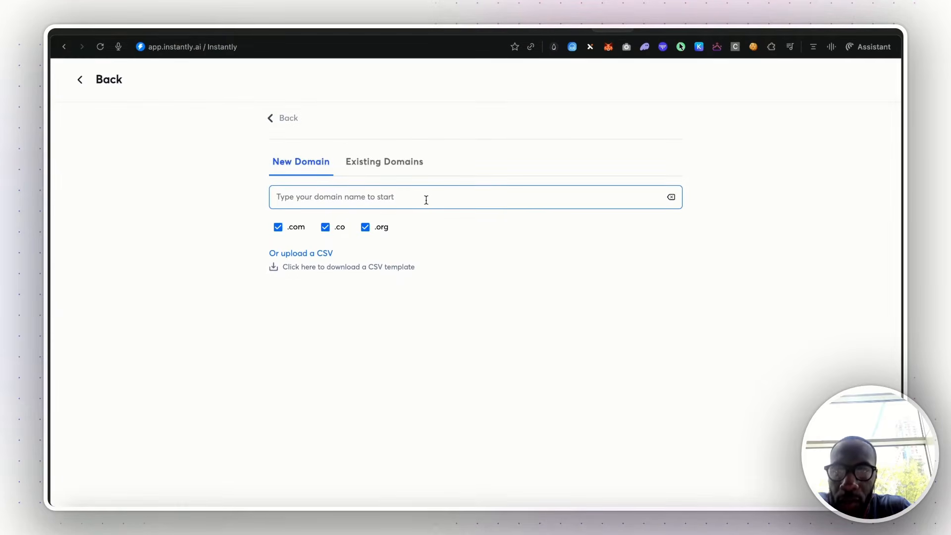
type("pent")
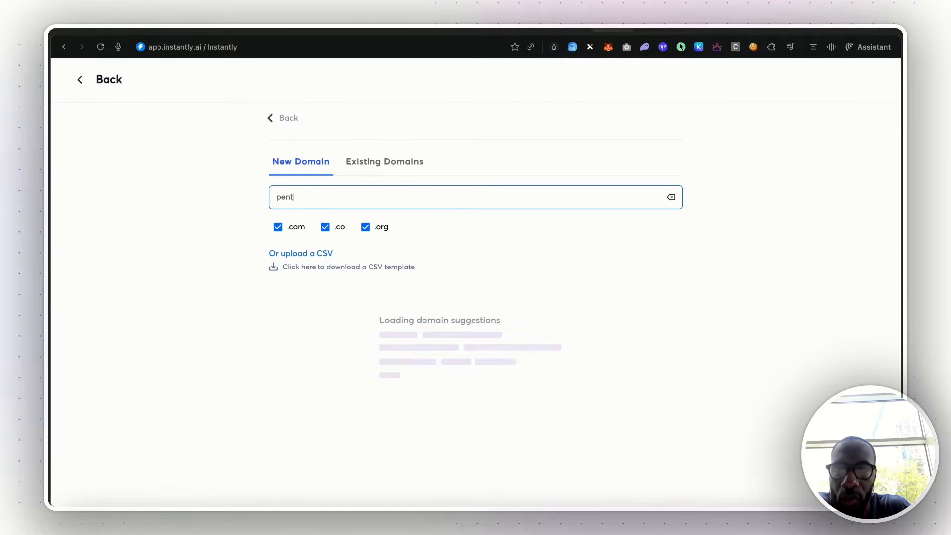
type("ridgemedia")
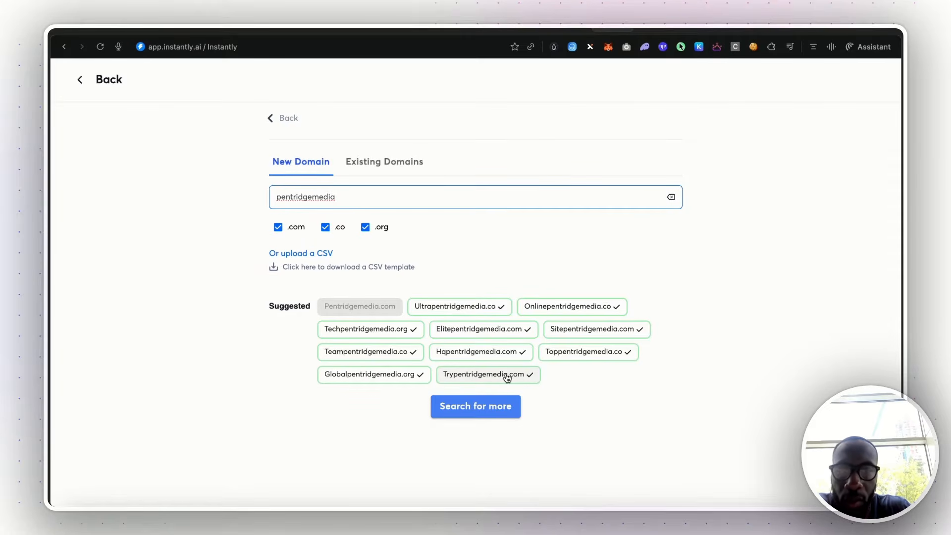
Select the domains elitepentridgemedia.com, ultrapentridgemedia.co and techpentridgemedia.org and continue to the email order
left_click(510, 333)
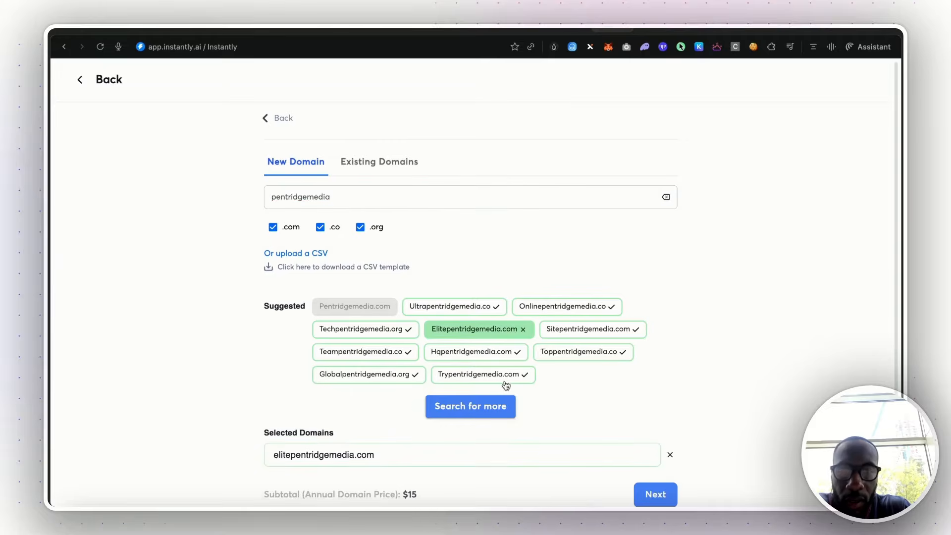
scroll(505, 389, "down", 3)
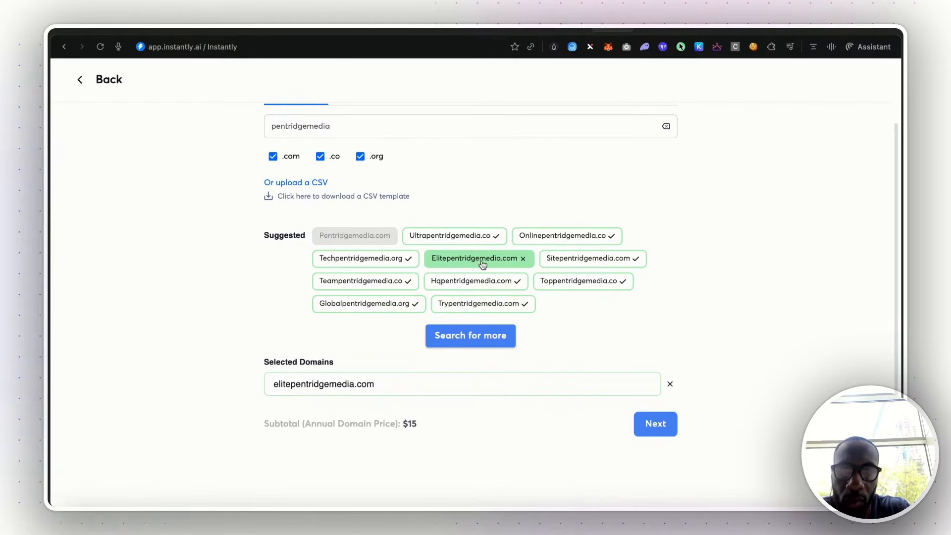
left_click(466, 238)
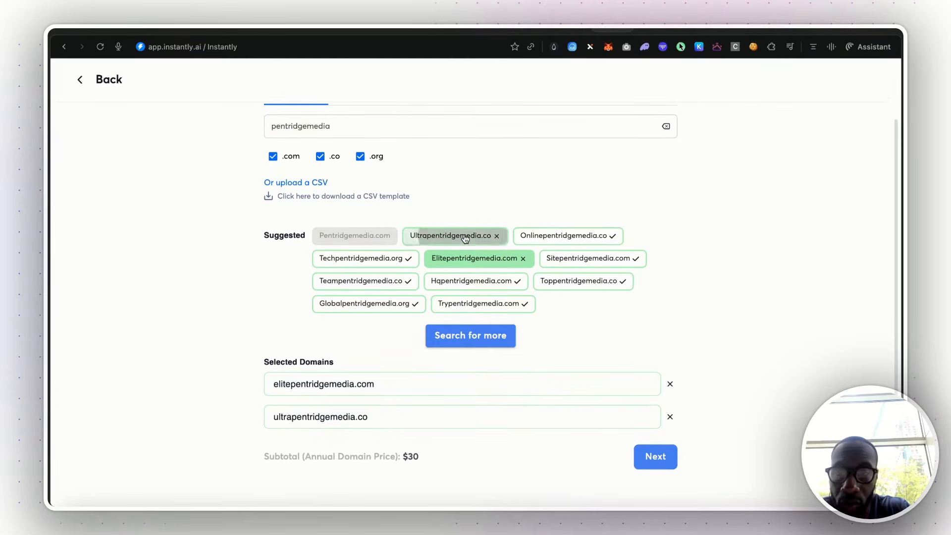
left_click(384, 261)
scroll(297, 337, "down", 2)
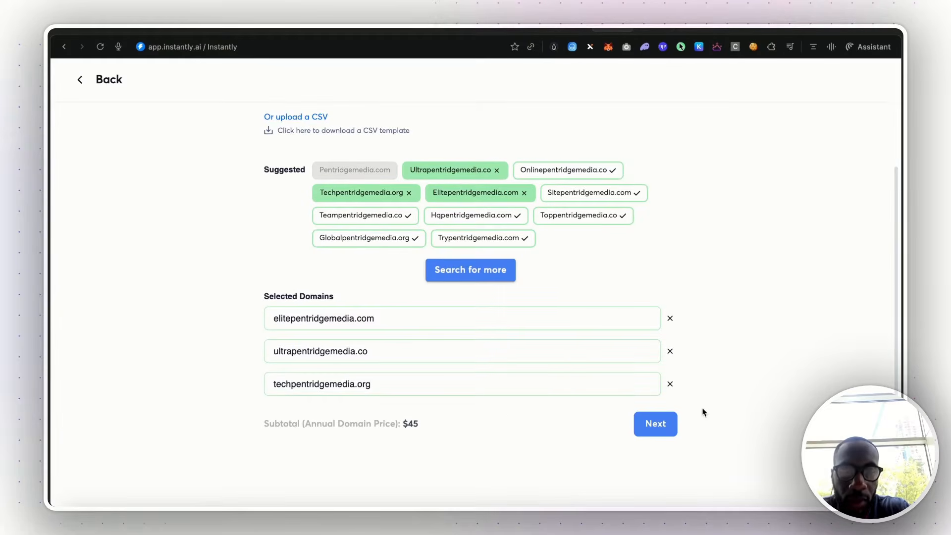
left_click(656, 434)
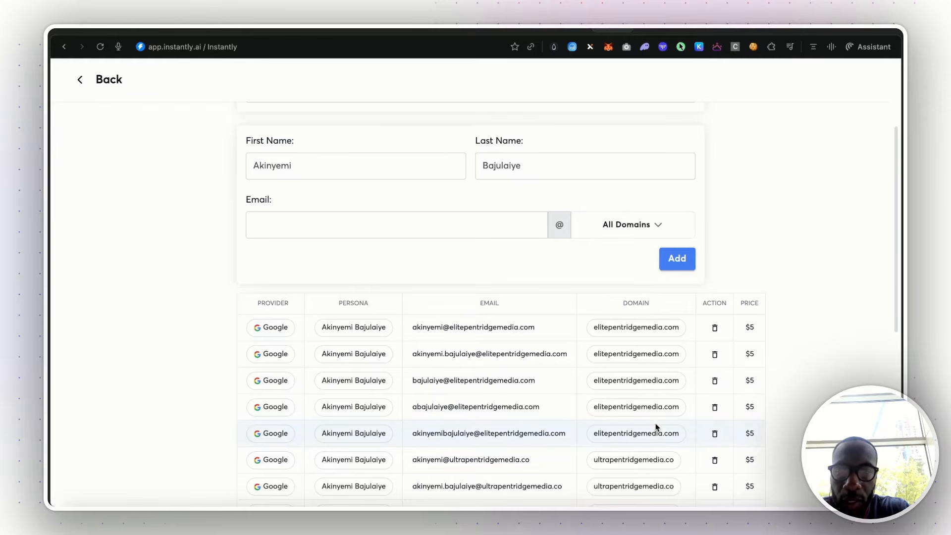
Review the suggested mailboxes for each selected domain and the monthly, annual and total prices
scroll(407, 325, "down", 5)
scroll(526, 327, "down", 4)
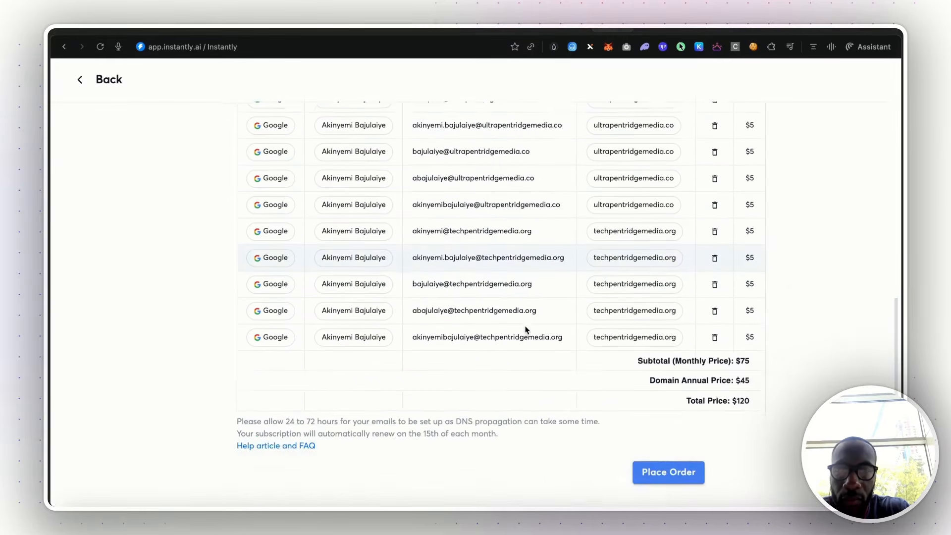
scroll(526, 321, "up", 7)
scroll(542, 311, "down", 3)
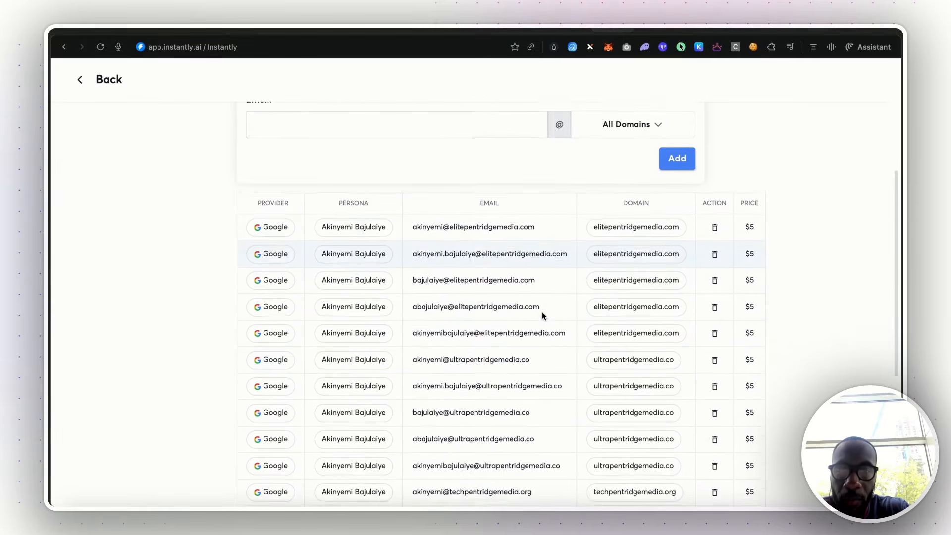
scroll(542, 312, "down", 3)
scroll(535, 292, "up", 6)
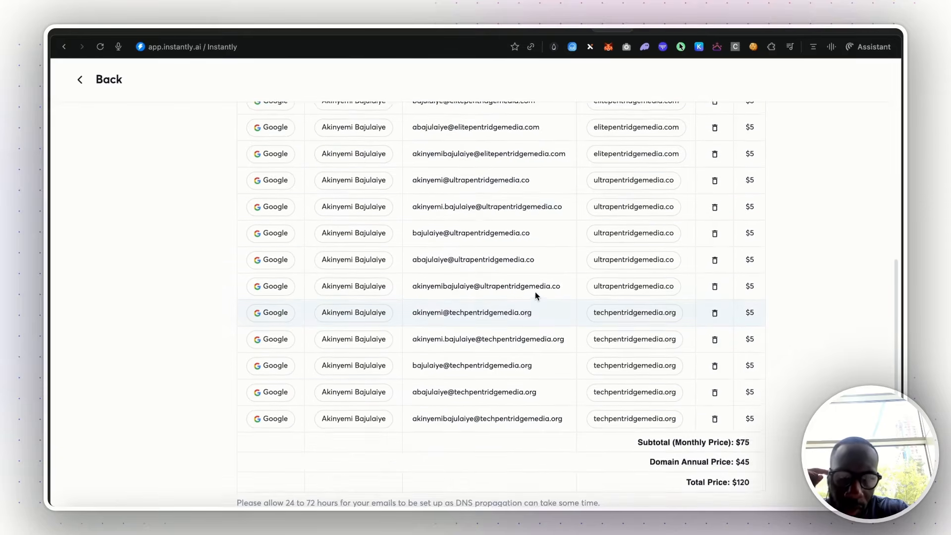
scroll(535, 292, "down", 2)
scroll(535, 293, "up", 5)
Set the order's forwarding domain to pentridgemedia.com
left_click(464, 221)
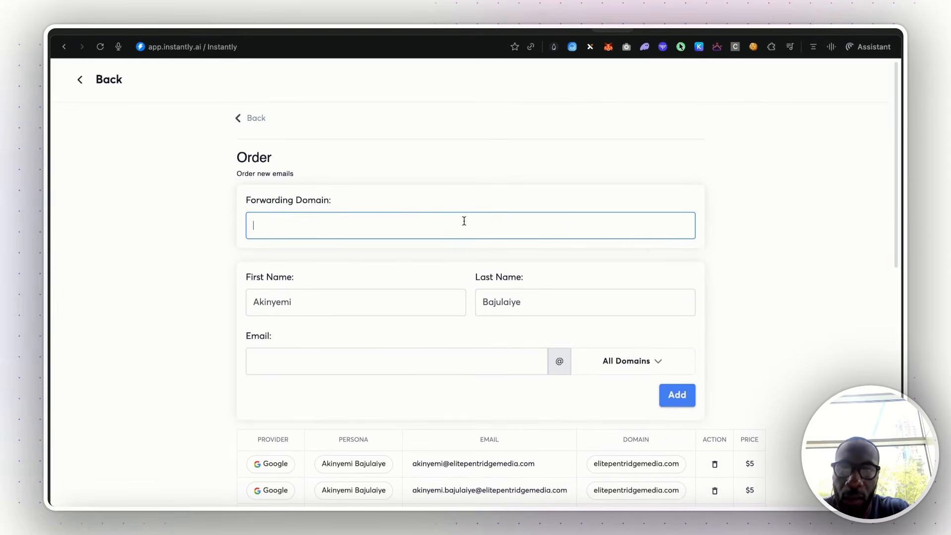
type("aki")
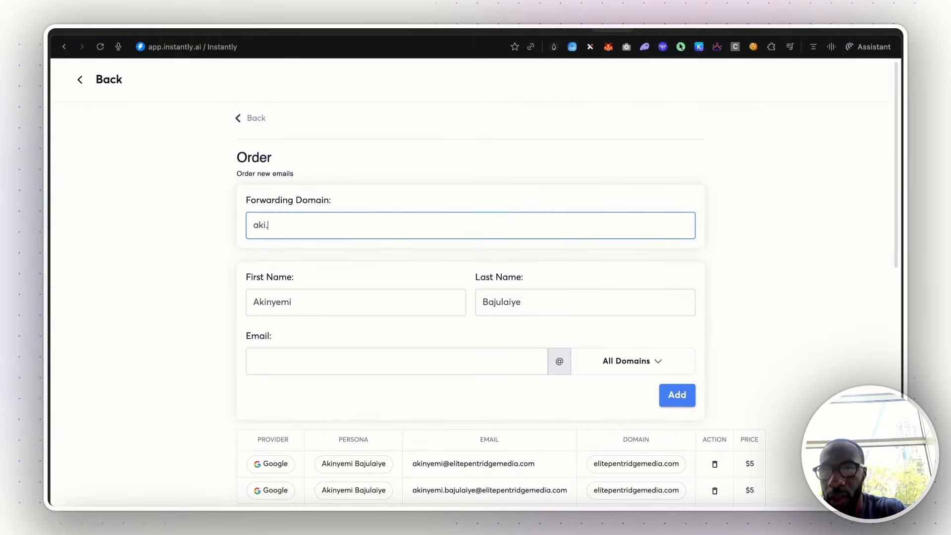
key("BackSpace")
key("BackSpace")
key("BackSpace")
type("pentridgemedia.com")
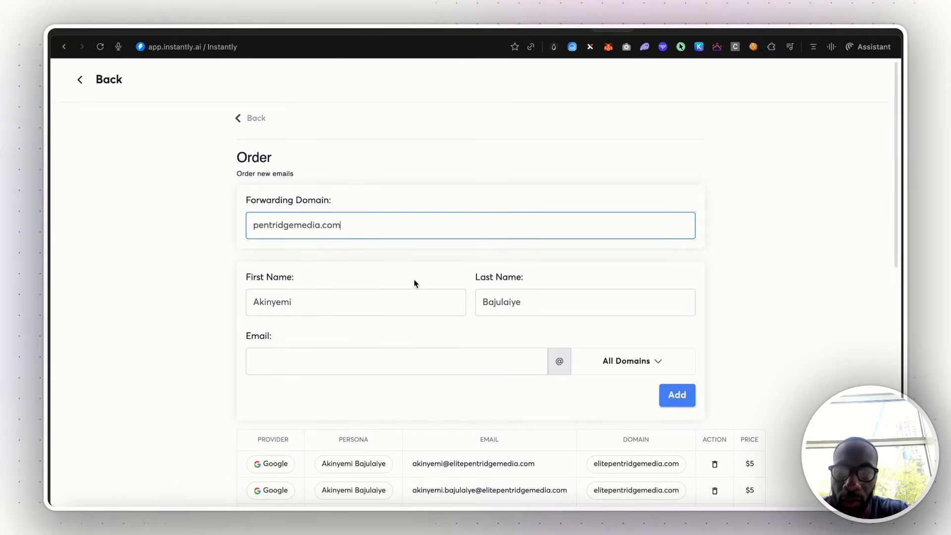
Enter the new mailbox's email prefix for all domains in the persona form
scroll(408, 329, "down", 3)
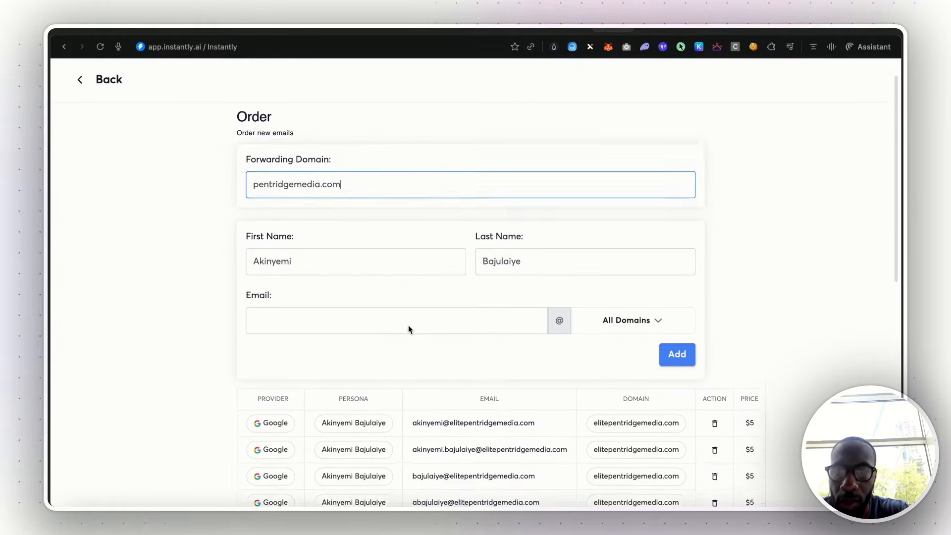
scroll(434, 238, "up", 1)
scroll(522, 335, "down", 3)
scroll(669, 315, "down", 5)
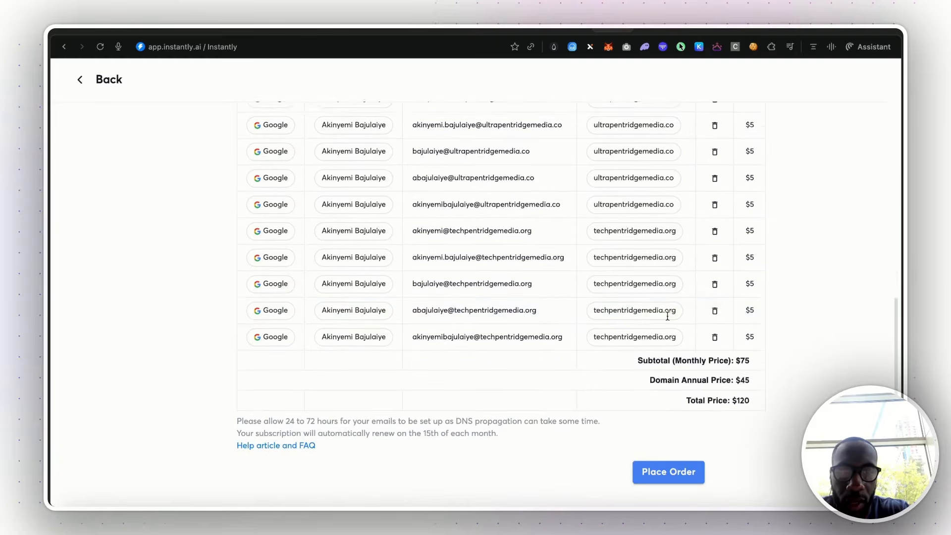
scroll(667, 316, "up", 2)
scroll(516, 244, "up", 5)
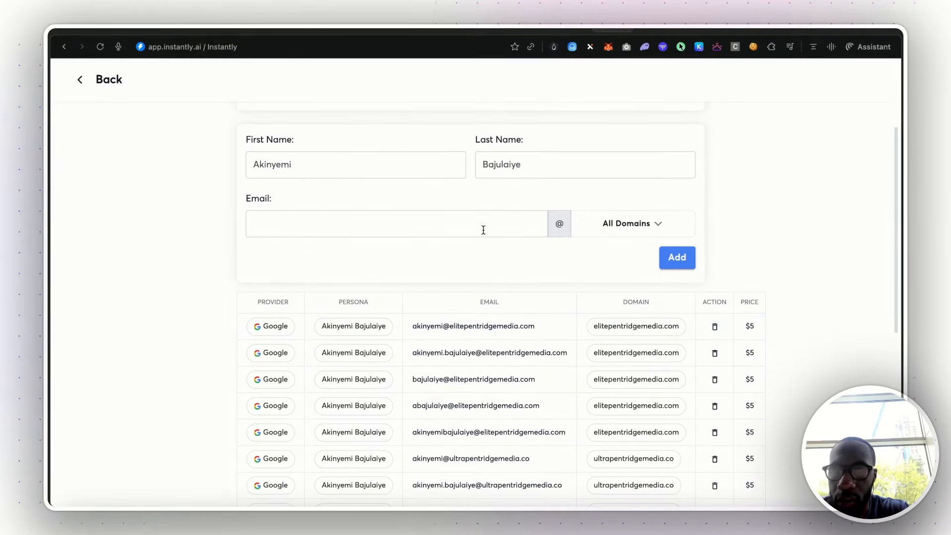
left_click(484, 230)
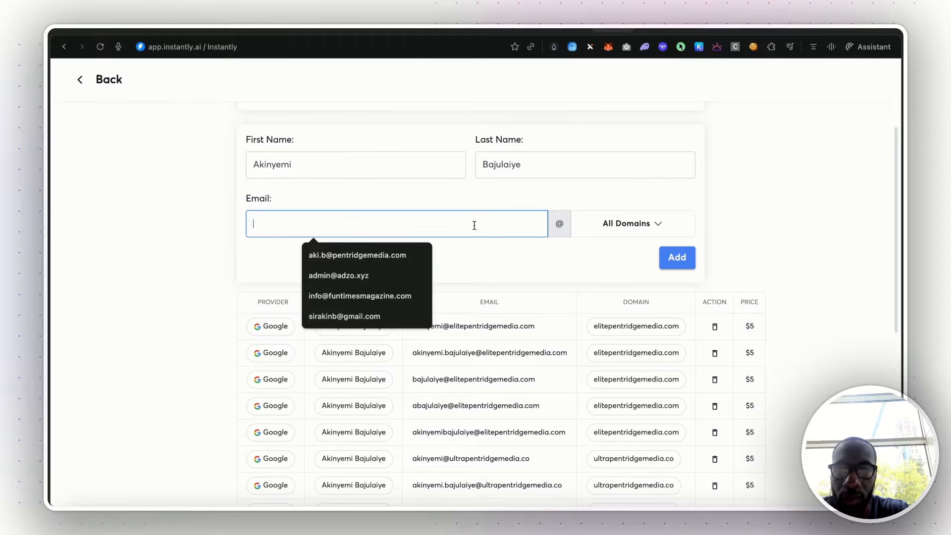
type("john")
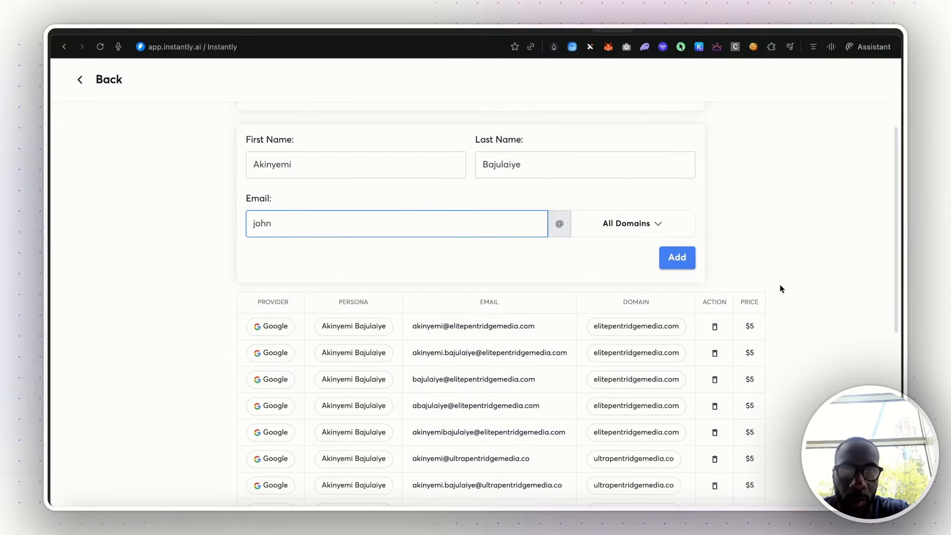
Replace the persona's first and last name with the sample person's name
left_click_drag(311, 166, 202, 142)
type("j")
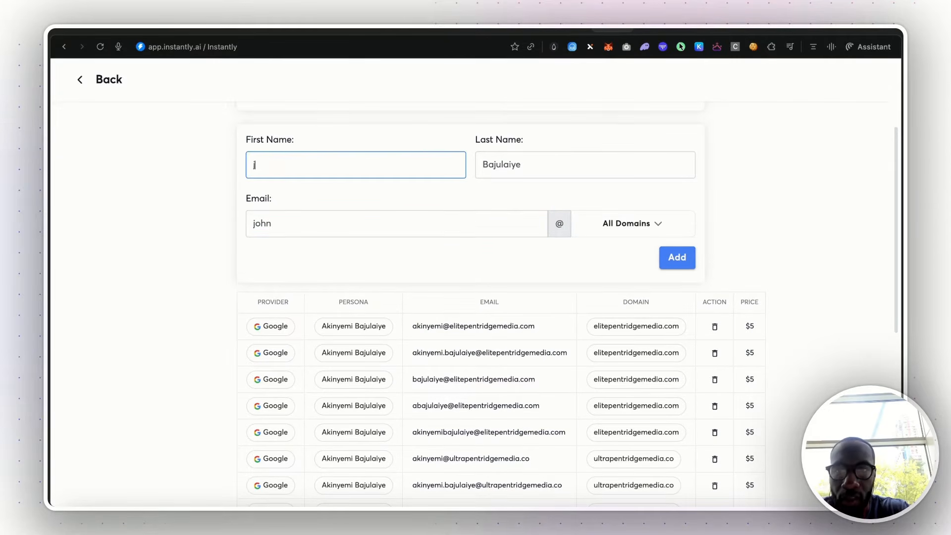
key("BackSpace")
type("John")
key("Tab")
type("Doe")
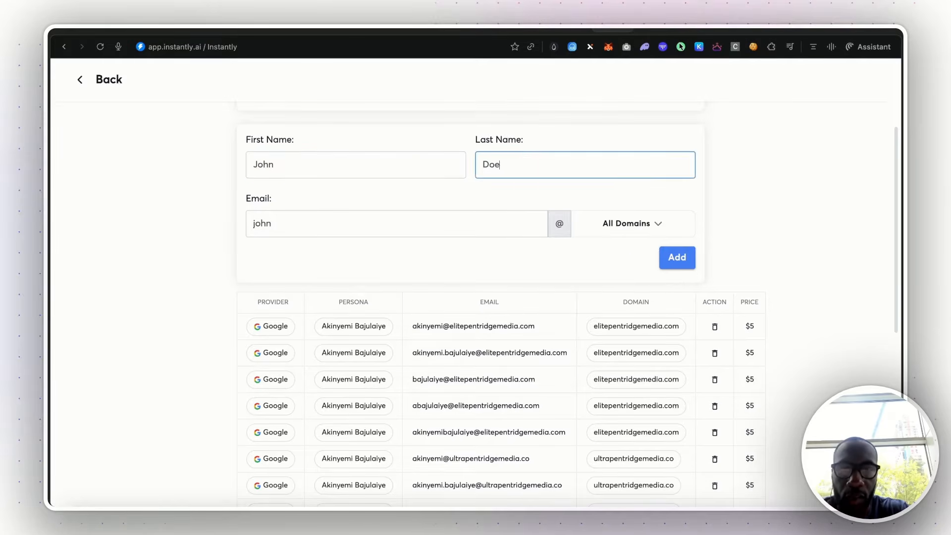
left_click(484, 226)
left_click(508, 241)
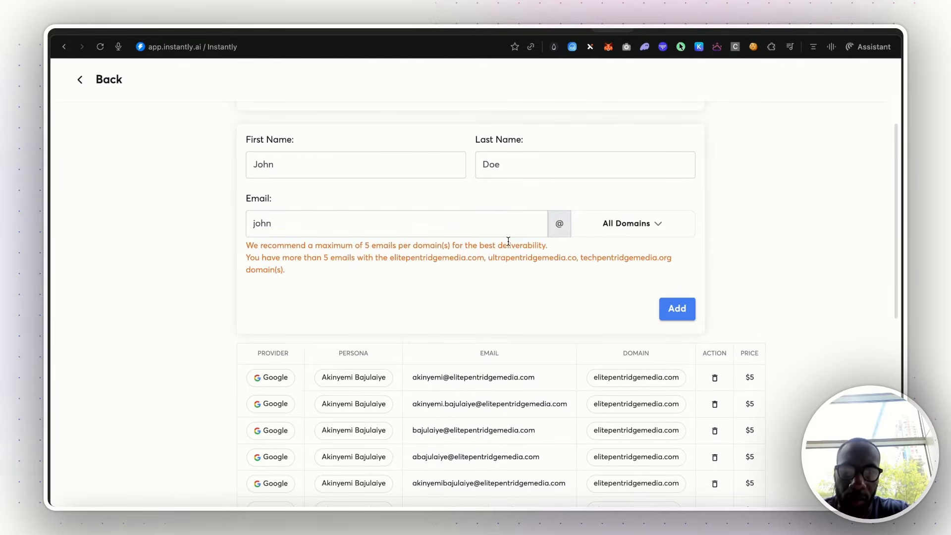
Remove the first elitepentridgemedia.com mailbox from the order and add the sample persona's mailbox
left_click(714, 379)
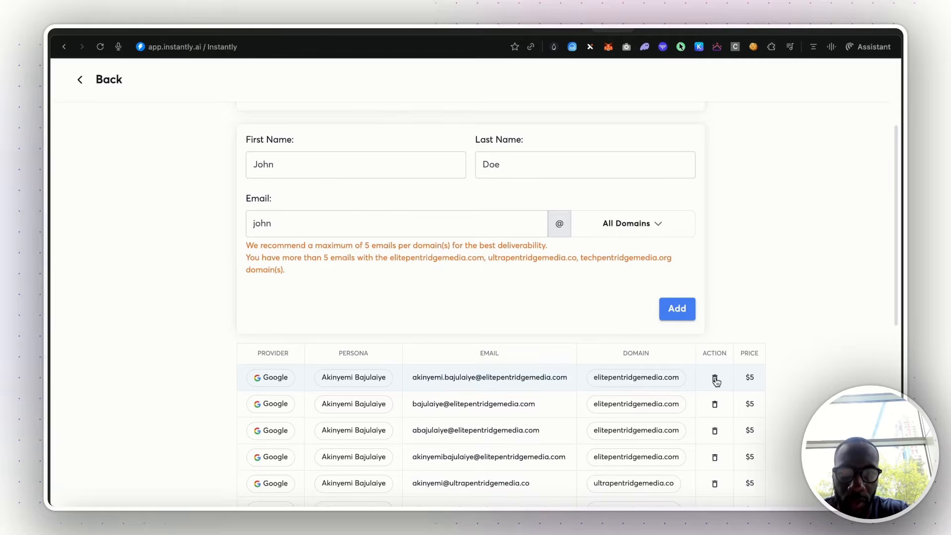
left_click(676, 307)
scroll(671, 303, "down", 4)
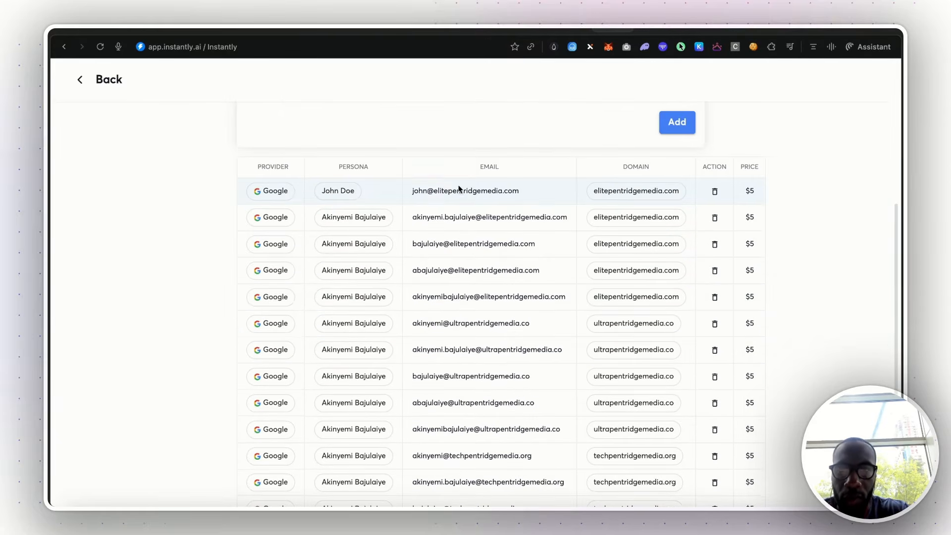
scroll(524, 217, "up", 4)
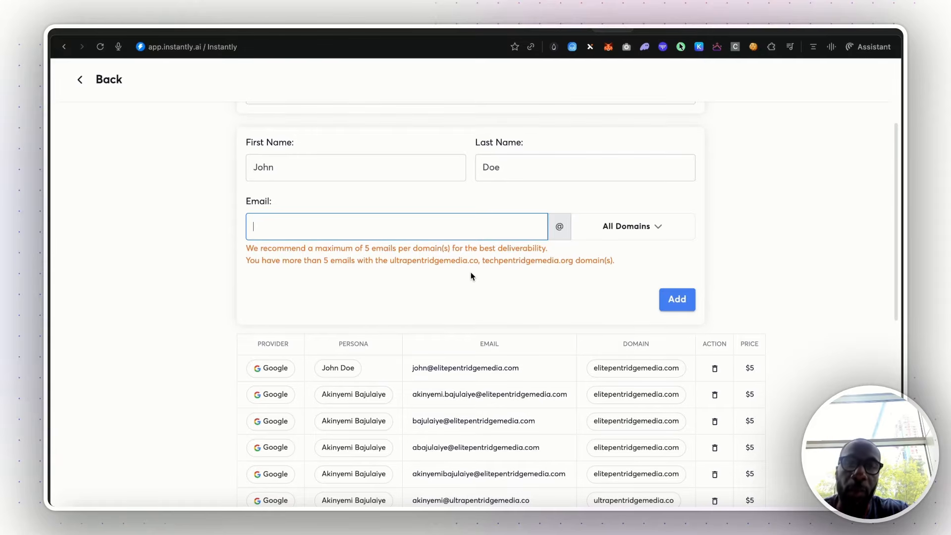
Examine the updated mailbox list, the order pricing and the order form from bottom to top
scroll(507, 378, "down", 3)
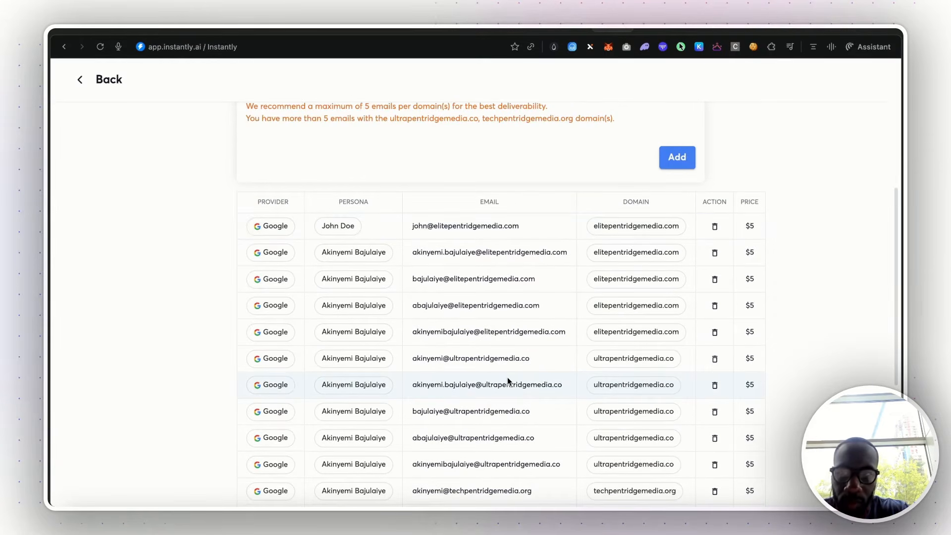
scroll(507, 381, "down", 5)
scroll(490, 275, "up", 3)
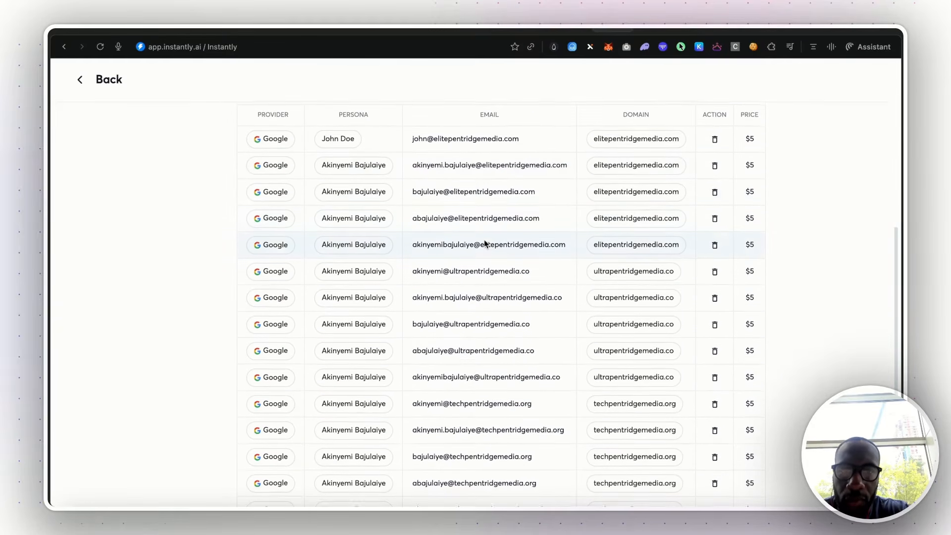
scroll(483, 239, "down", 2)
scroll(485, 240, "down", 2)
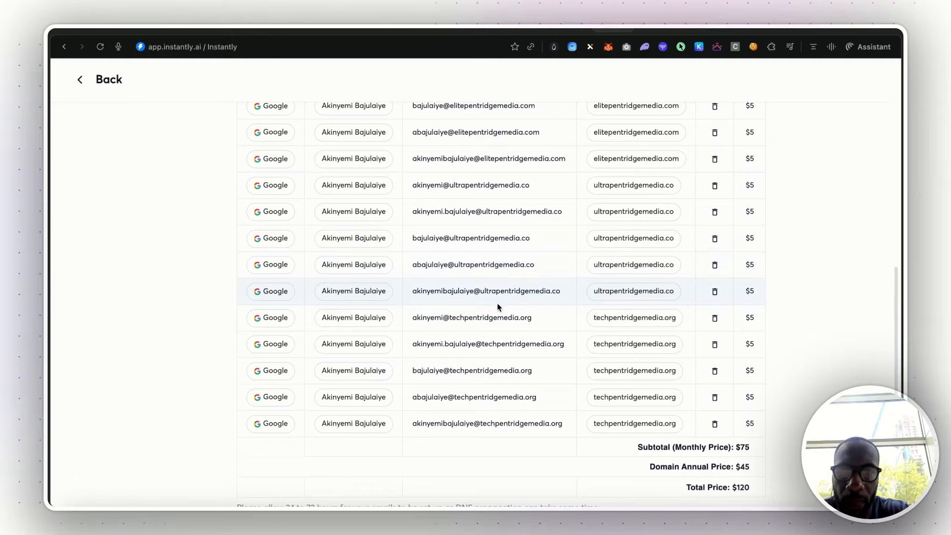
scroll(544, 355, "down", 3)
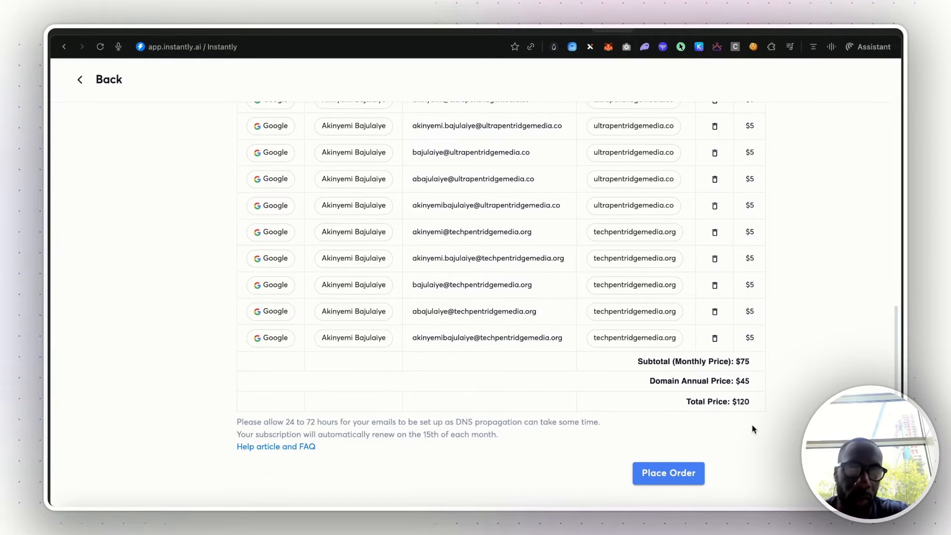
scroll(751, 424, "up", 7)
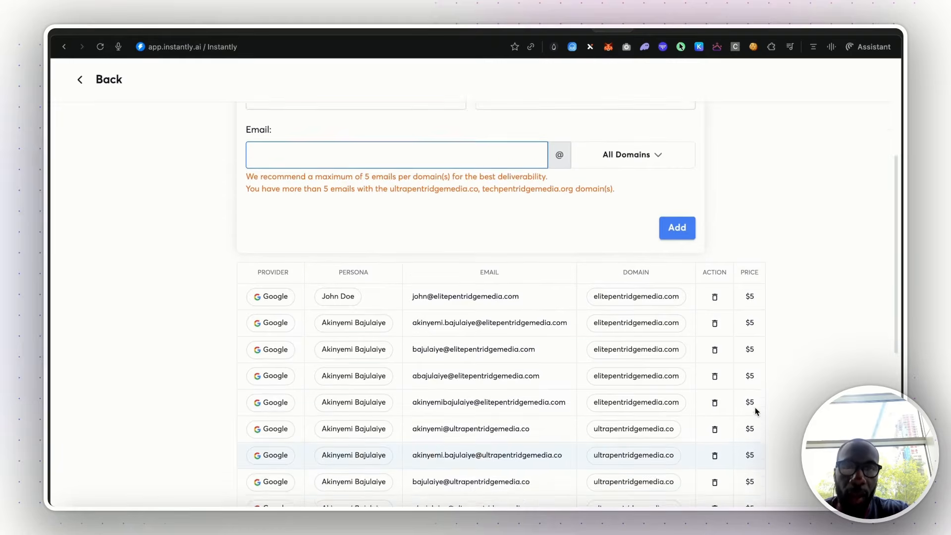
scroll(756, 411, "up", 4)
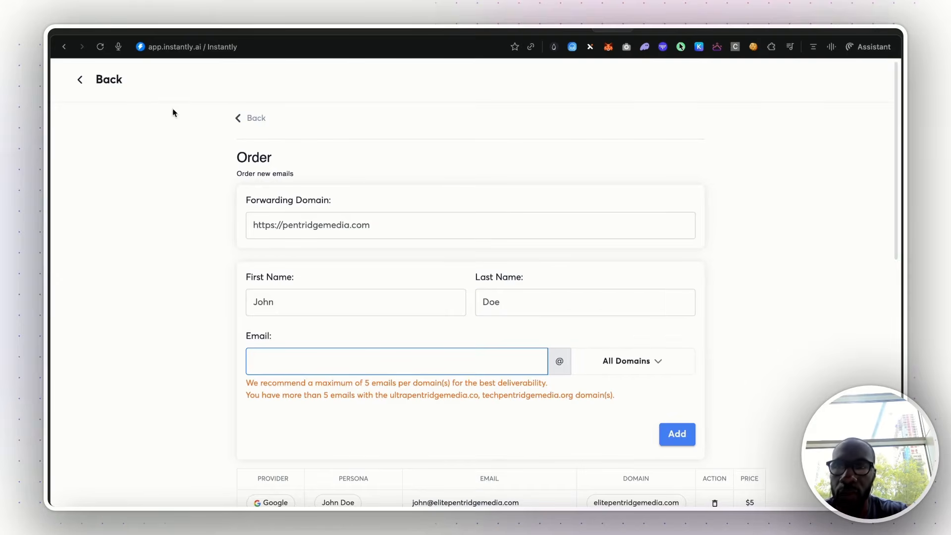
Leave the order without placing it and open the warmup details of the gopentridge.biz email account
left_click(108, 84)
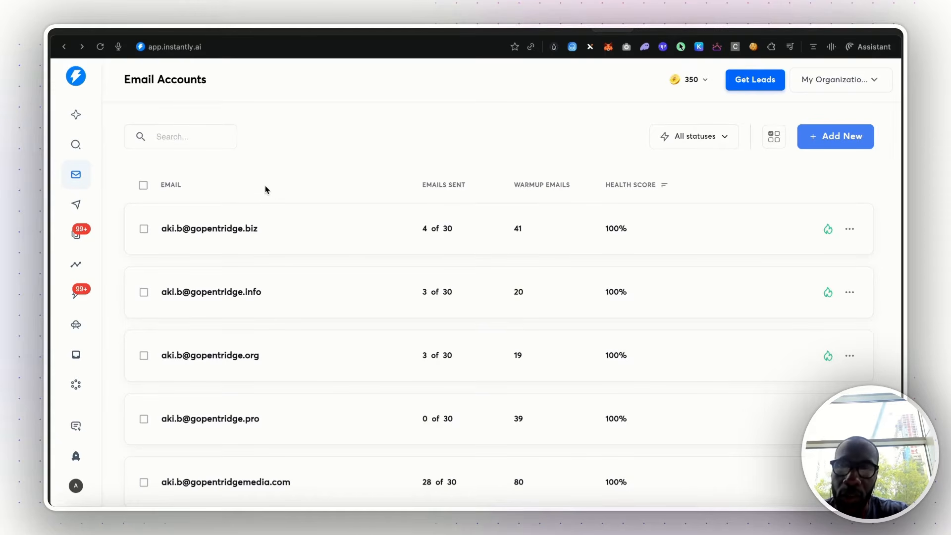
left_click(241, 231)
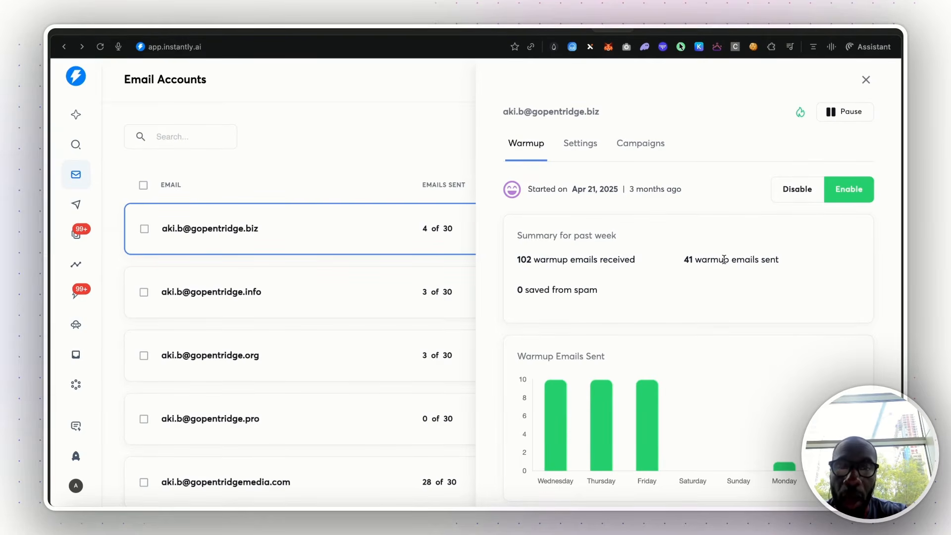
Close the warmup details and review the list of email accounts with their warmup counts and health scores
left_click(867, 81)
scroll(500, 198, "down", 5)
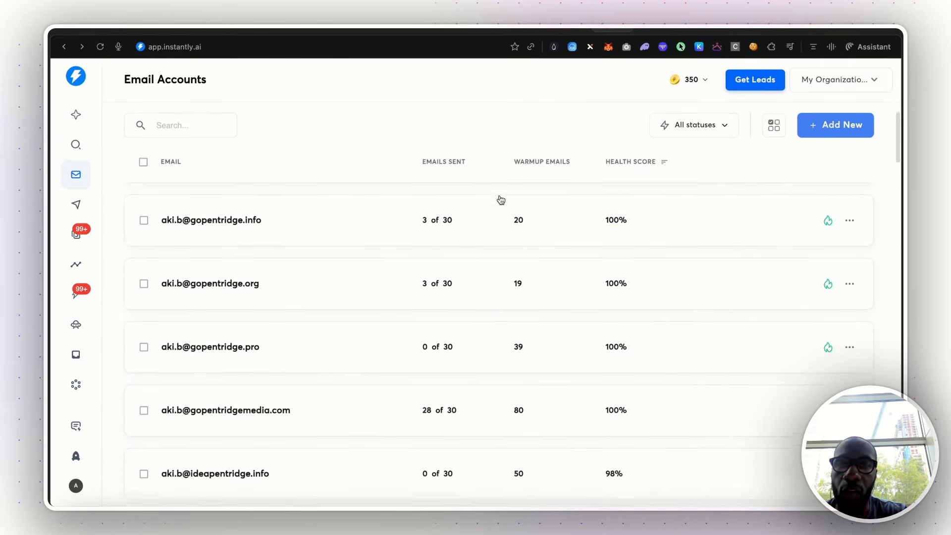
scroll(426, 263, "down", 10)
scroll(426, 263, "up", 15)
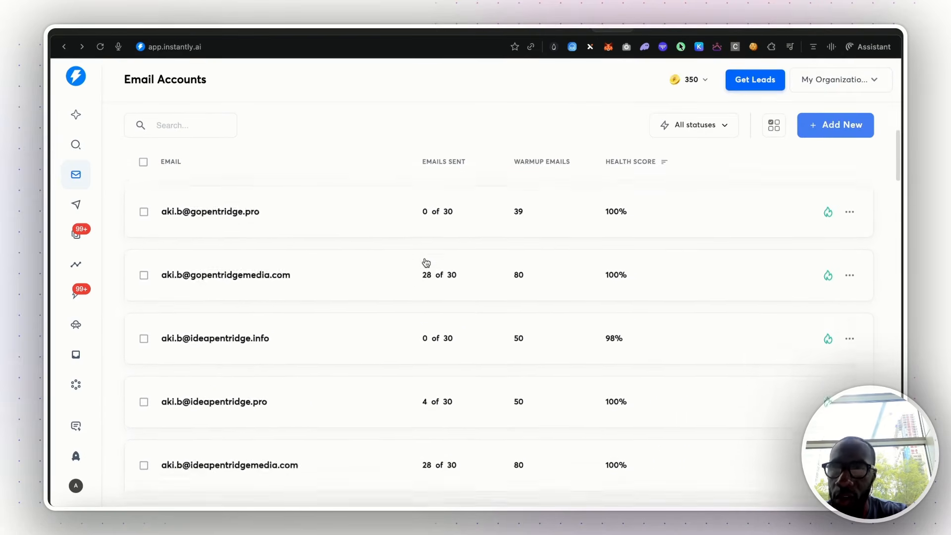
Examine the gopentridge.biz account's settings, including sender name, signature, campaign limits and custom tracking domain, and close them without changes
left_click(312, 235)
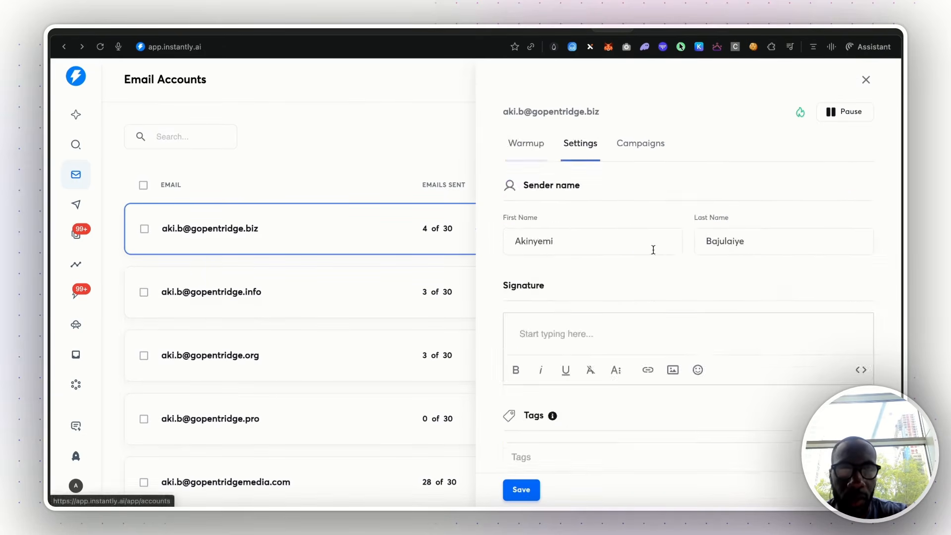
scroll(652, 250, "down", 6)
scroll(652, 248, "up", 5)
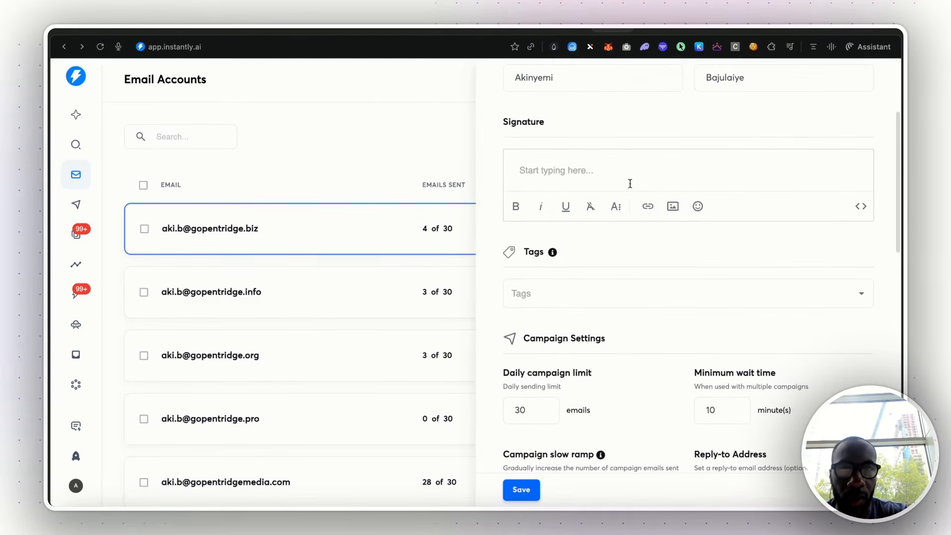
scroll(629, 180, "down", 5)
scroll(629, 183, "down", 8)
scroll(629, 183, "up", 8)
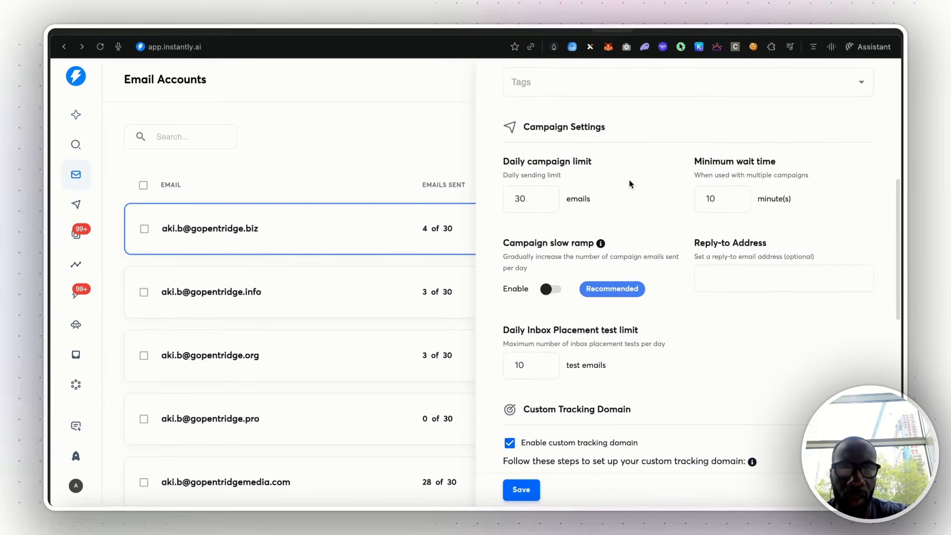
scroll(629, 179, "up", 7)
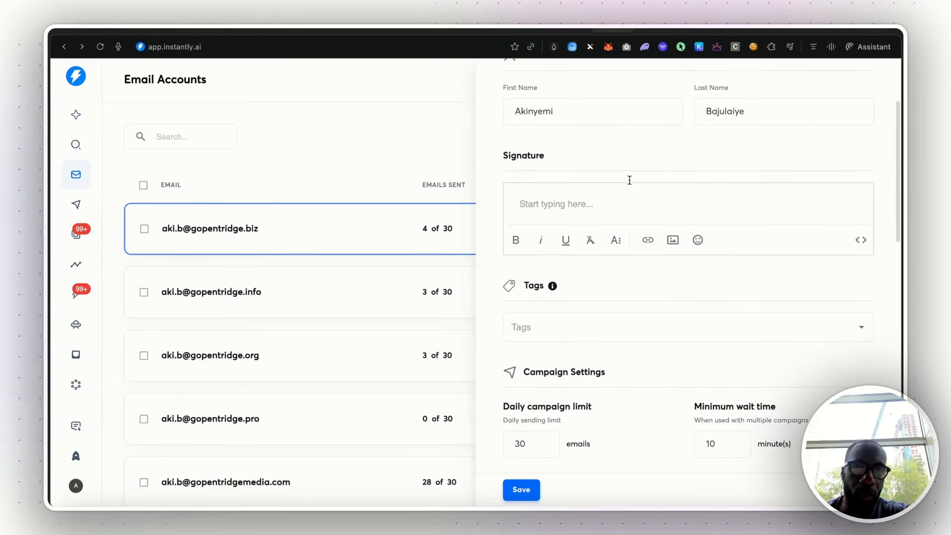
scroll(629, 181, "up", 2)
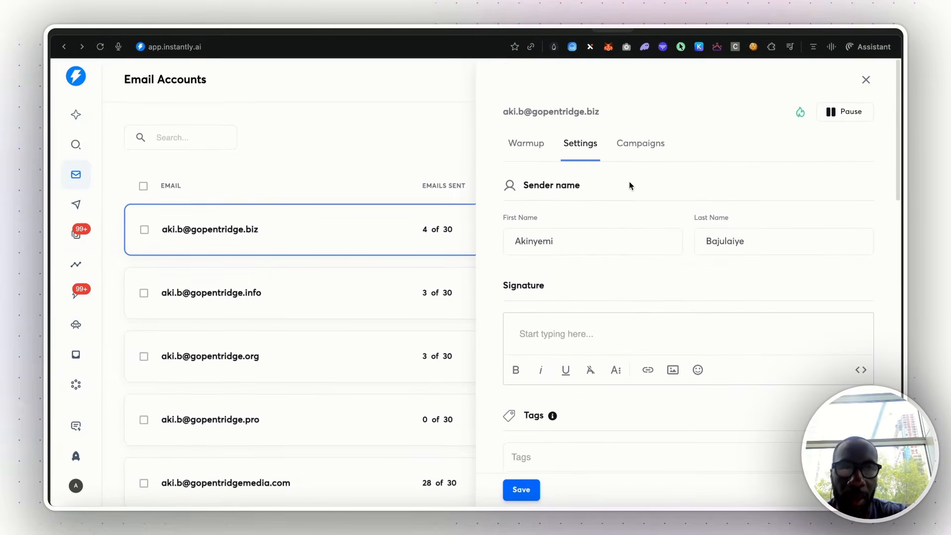
left_click(864, 82)
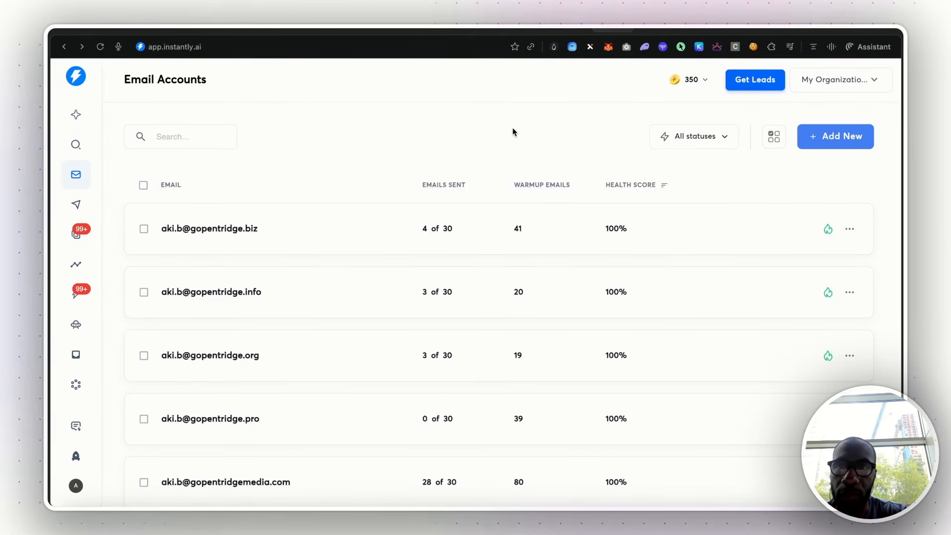
Open the inboxlogy.com website in a new browser tab
left_click(827, 29)
type("in")
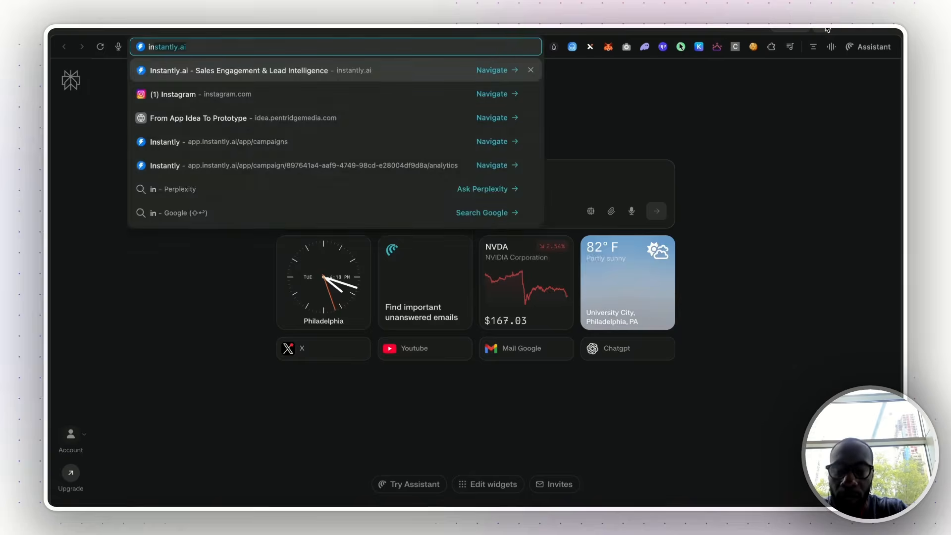
type("boxlogy.com")
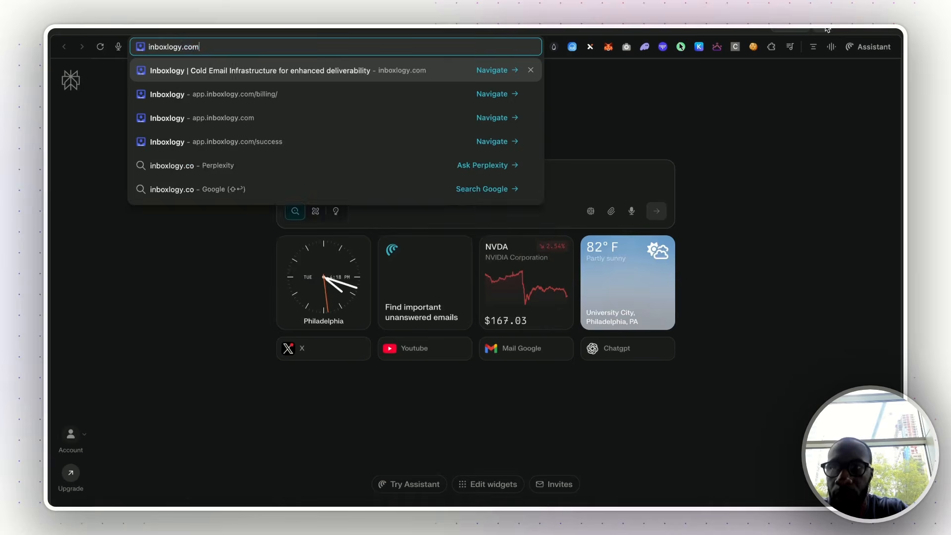
key("Return")
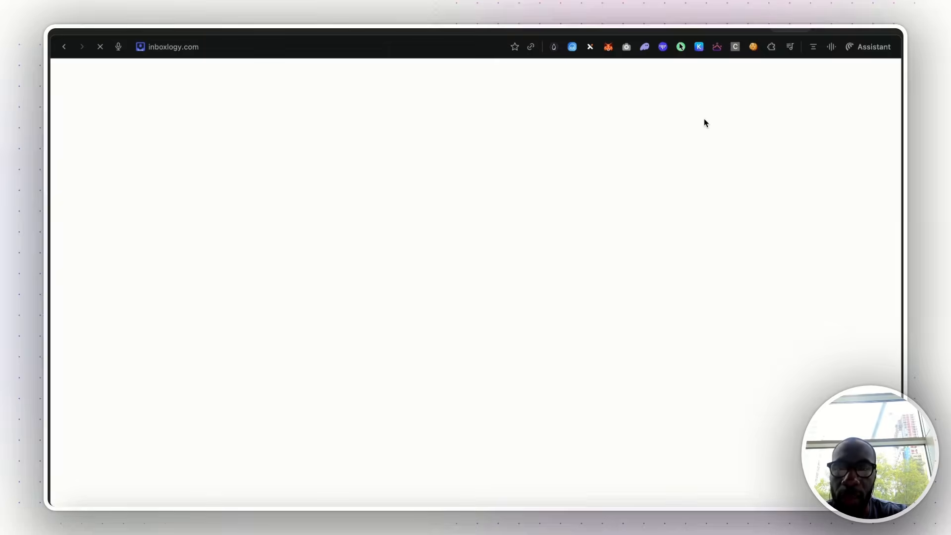
Examine the Inboxlogy home page, including its comparison table with other providers and its feature overview
scroll(680, 231, "down", 10)
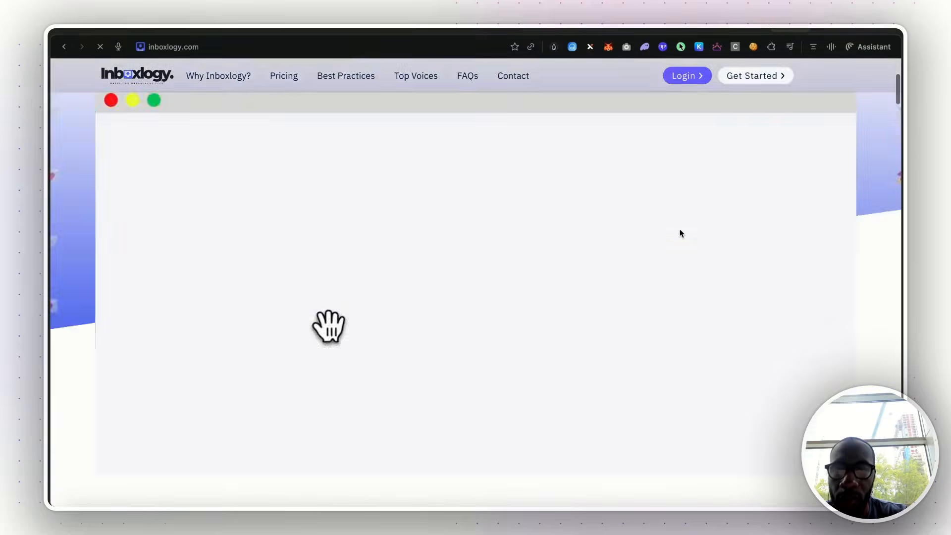
scroll(679, 233, "down", 15)
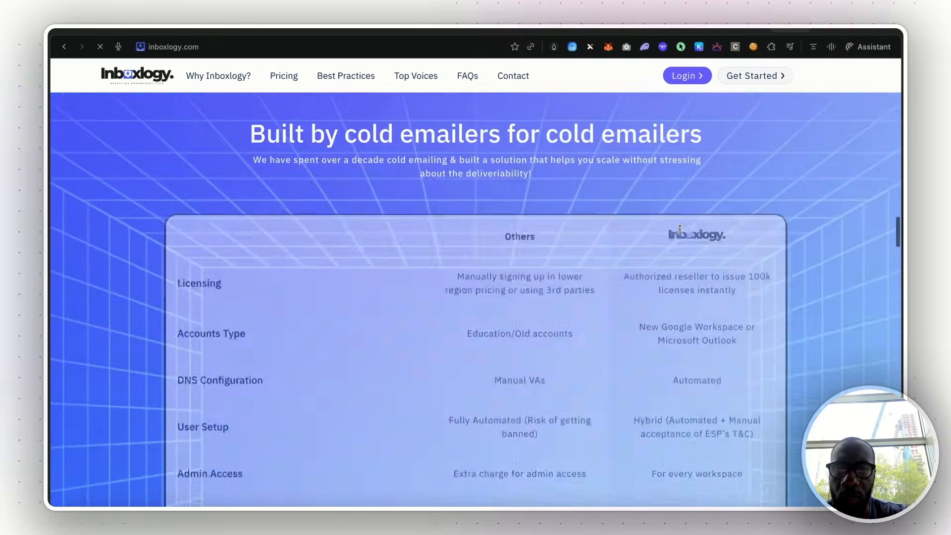
scroll(680, 229, "up", 5)
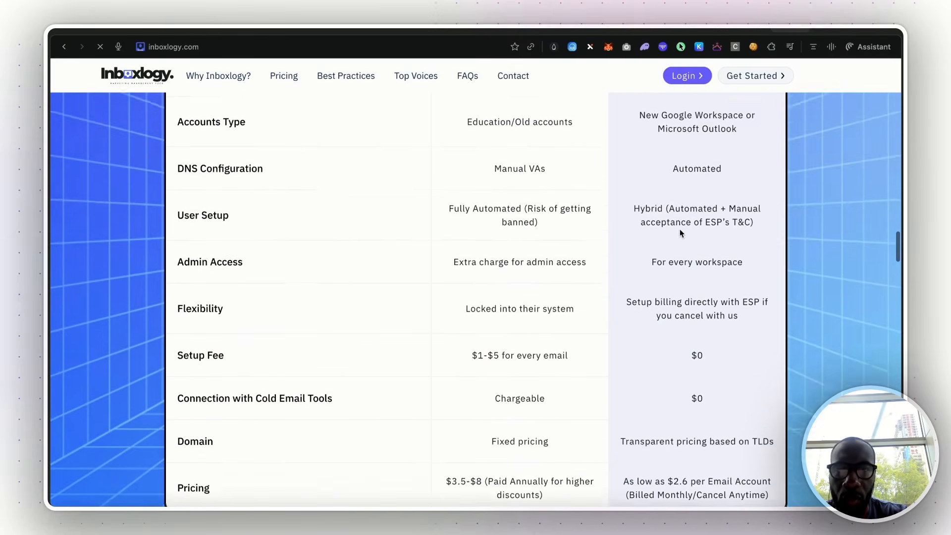
scroll(679, 229, "down", 1)
scroll(679, 229, "up", 2)
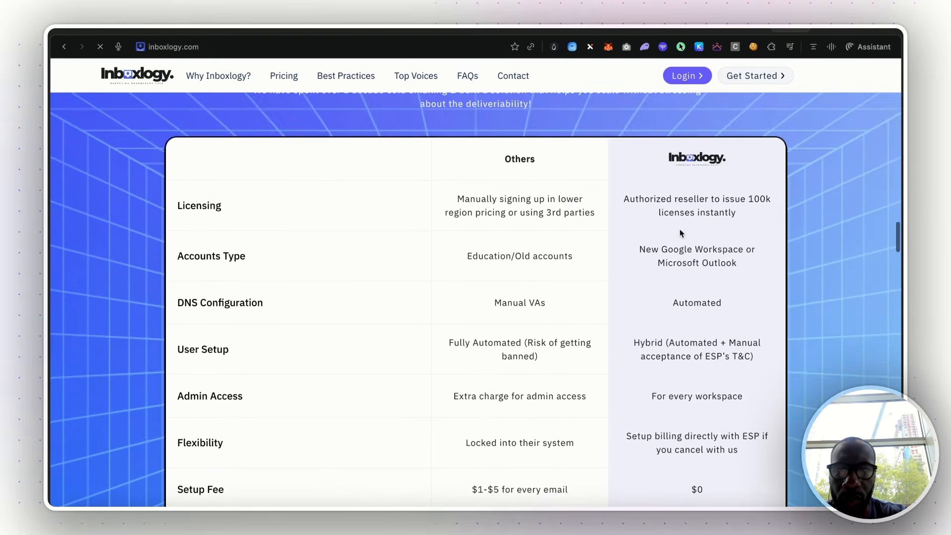
scroll(680, 229, "down", 10)
scroll(679, 230, "down", 8)
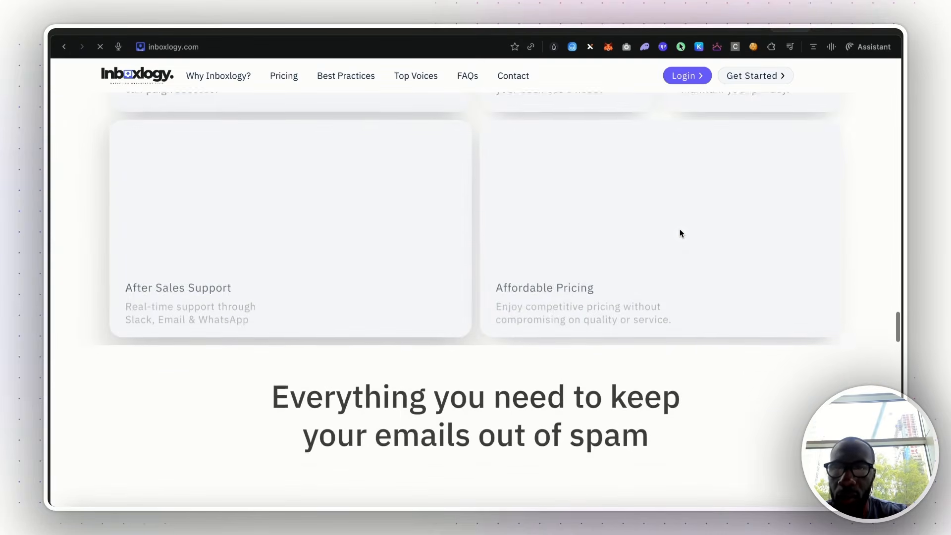
scroll(679, 229, "down", 3)
scroll(680, 228, "up", 20)
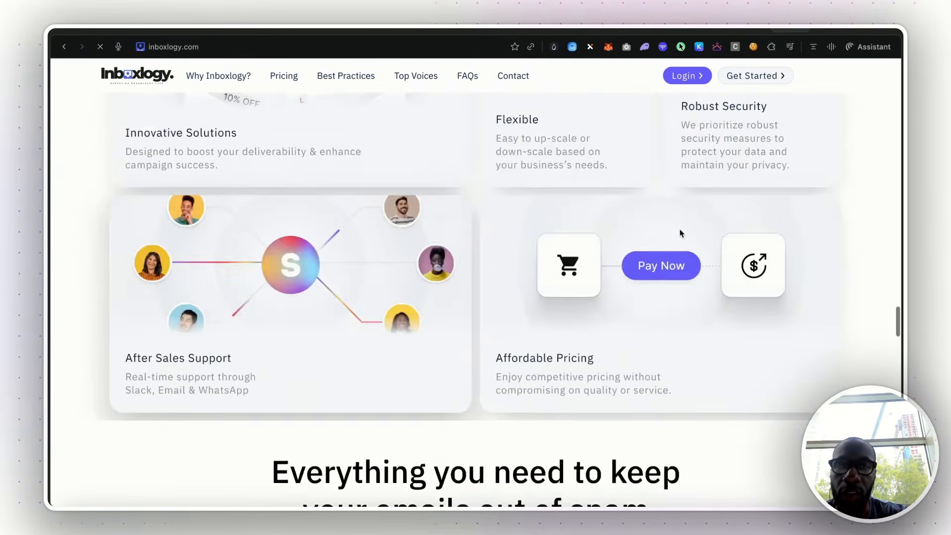
scroll(679, 230, "down", 1)
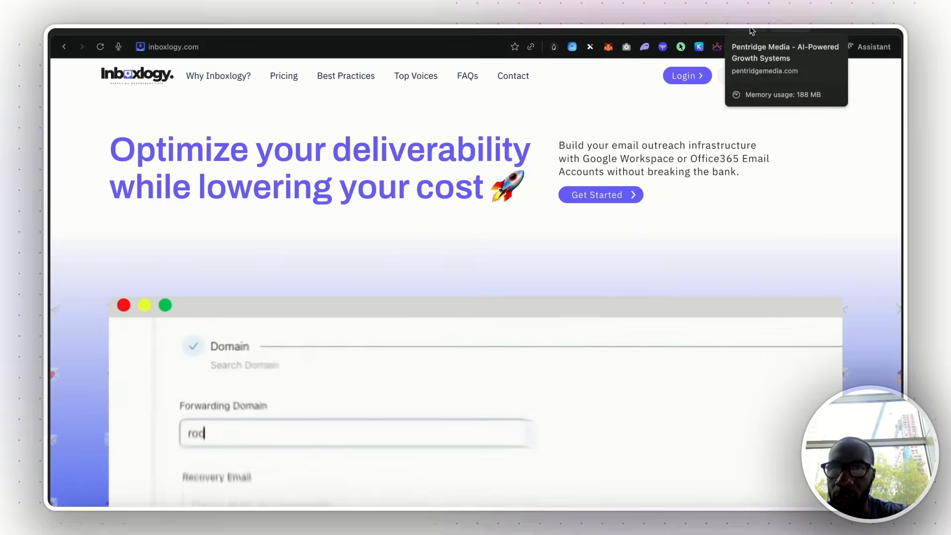
Switch back to Instantly and open the Copilot's Memory page
left_click(578, 29)
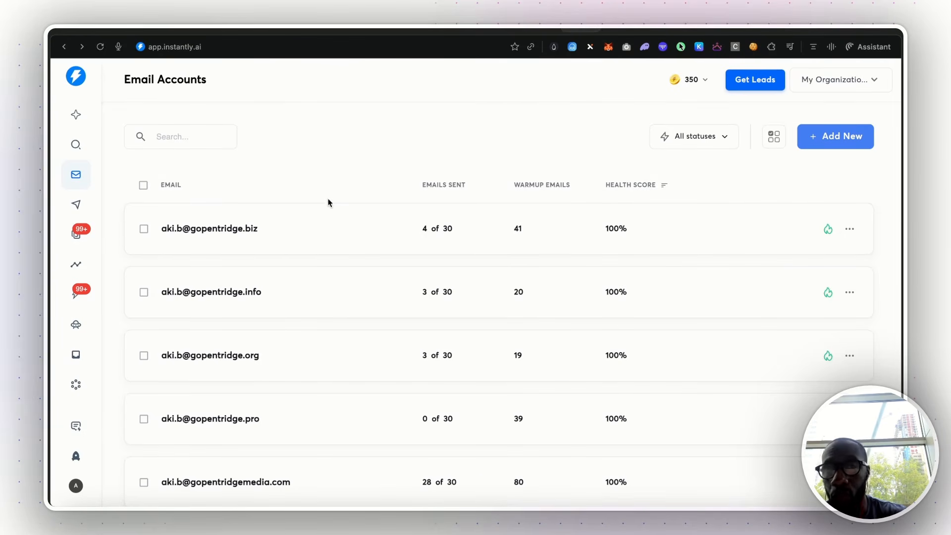
left_click(788, 28)
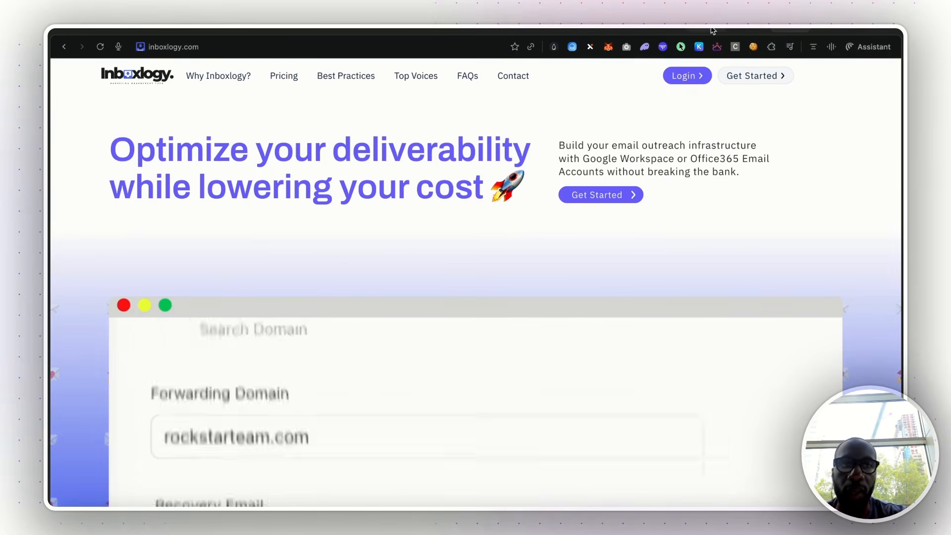
left_click(579, 31)
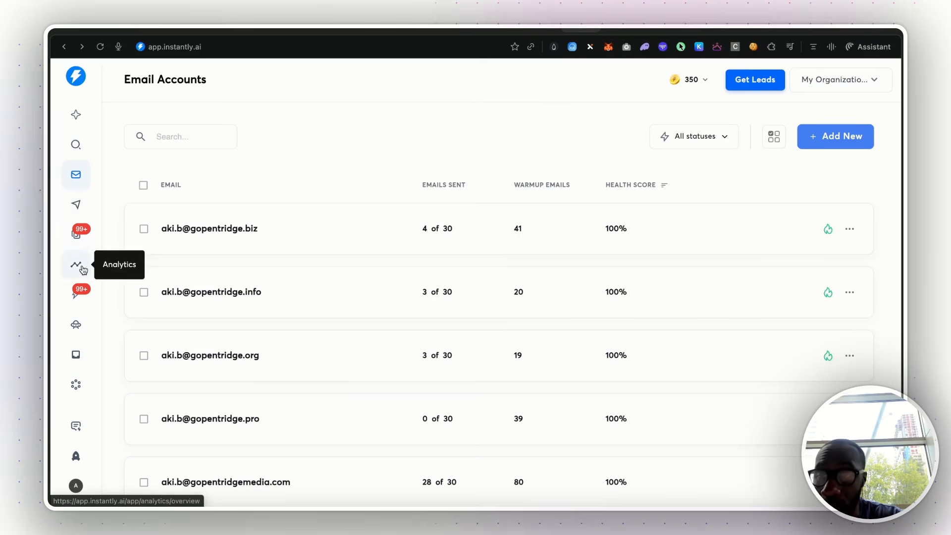
left_click(76, 114)
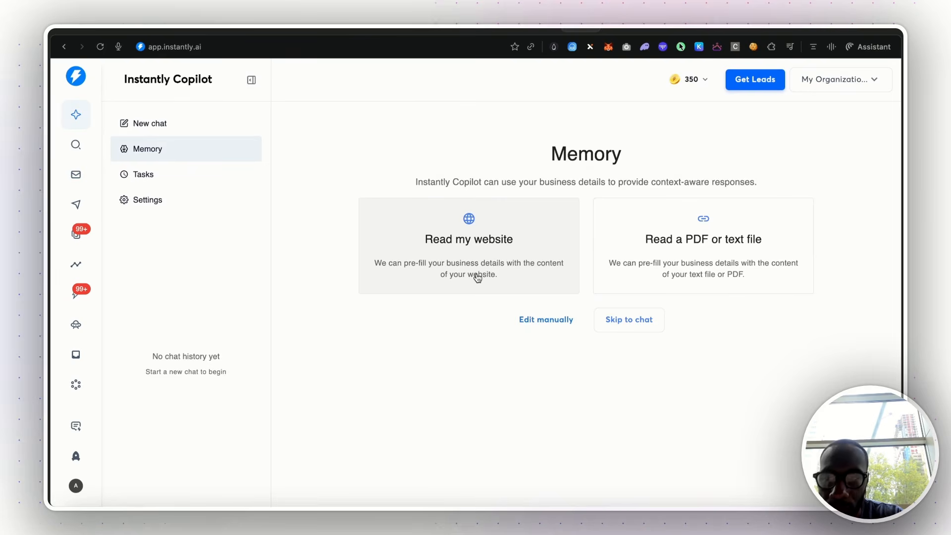